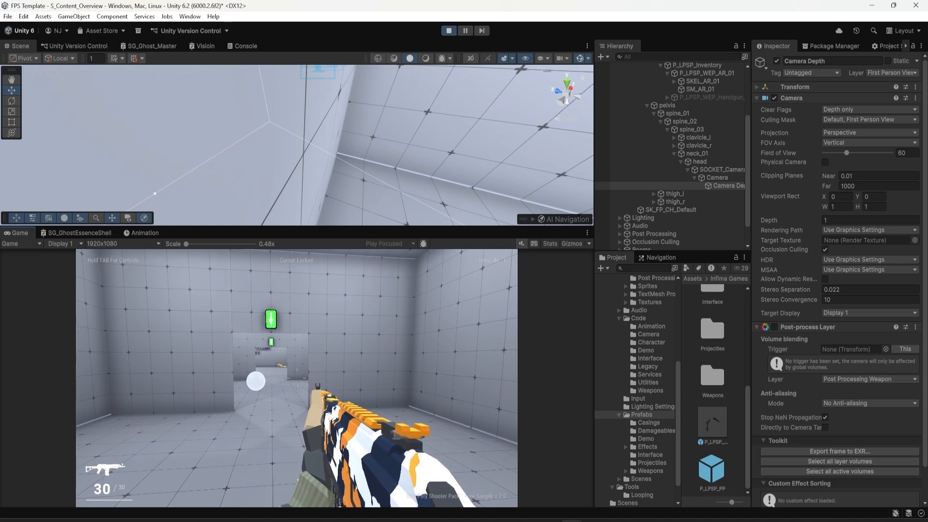
- Try a Capsule Collider radius of 0.73 on P_LPSP_FP_CH during play and walk the character against the wall
key("w")
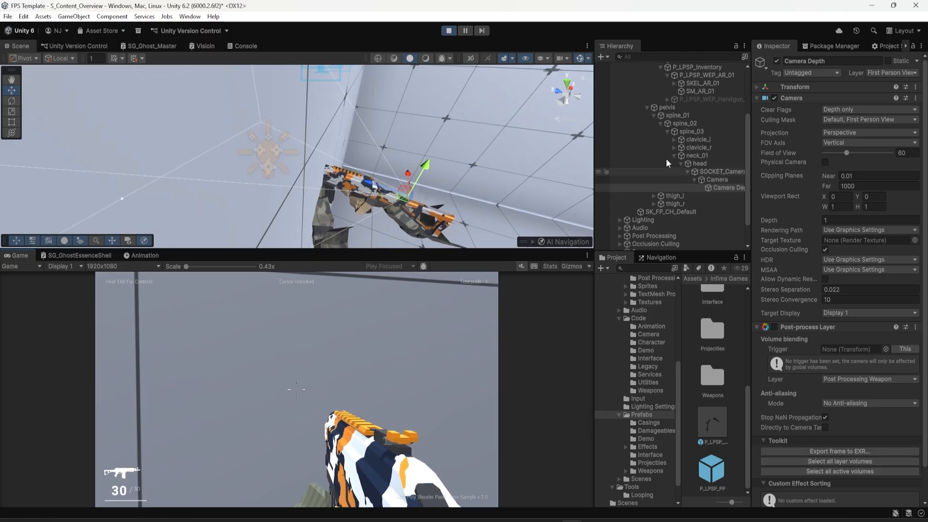
scroll(688, 91, "up", 5)
left_click(686, 73)
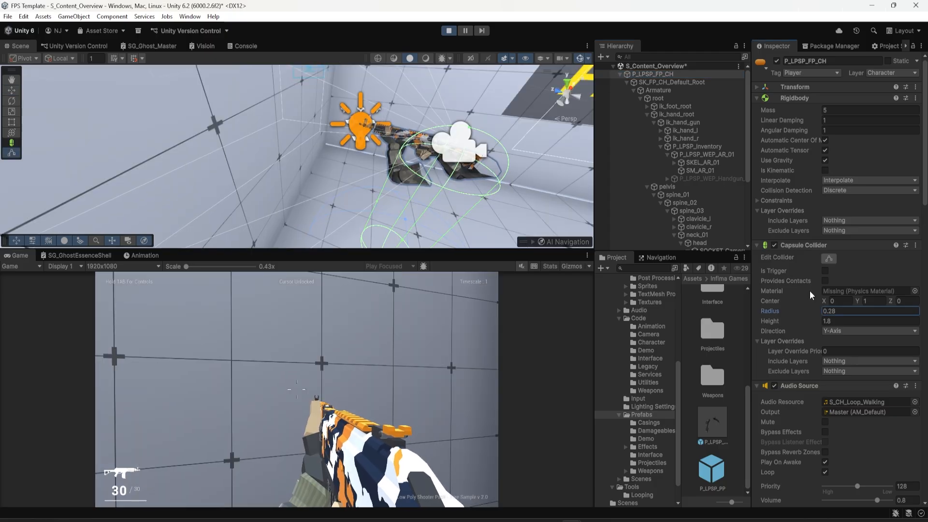
left_click_drag(810, 291, 818, 291)
left_click(235, 406)
key("Escape")
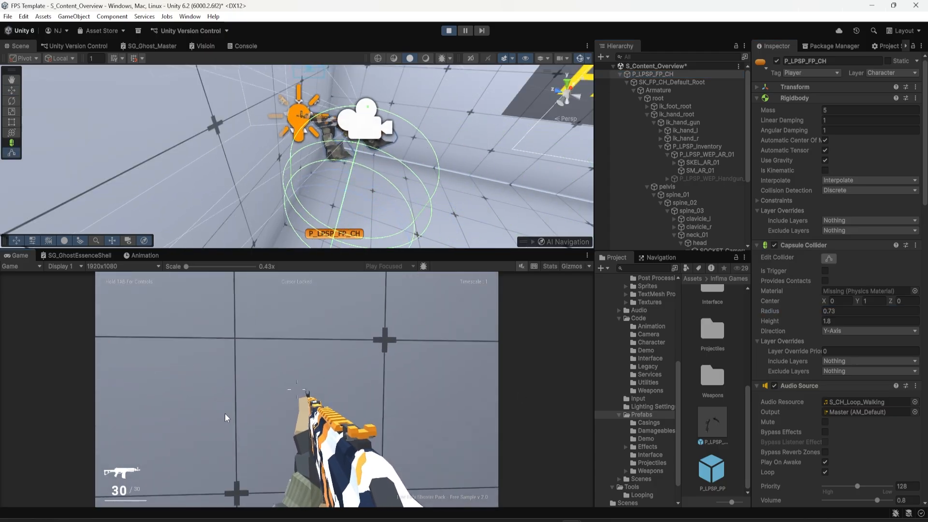
left_click(248, 414)
key("w")
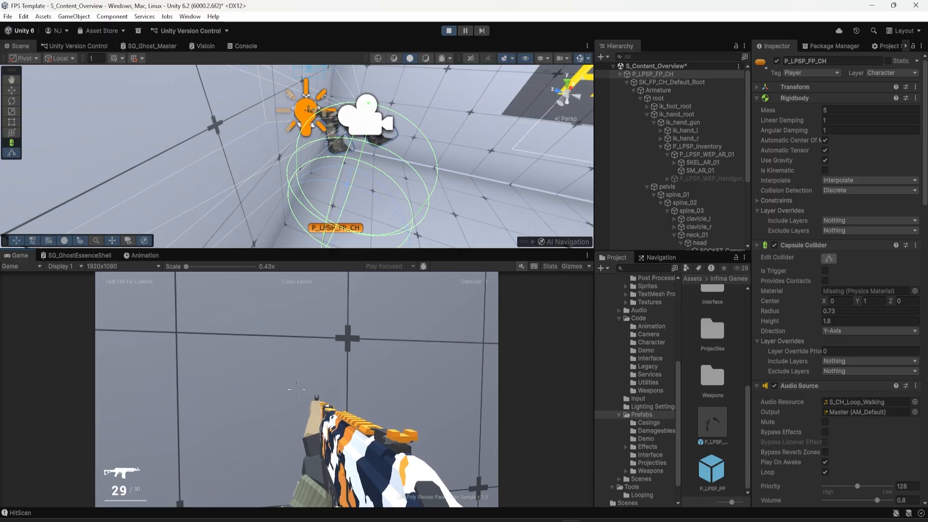
- Restart play mode, walk the character up to a wall and inspect the weapon there in the Scene view
key("ctrl+p")
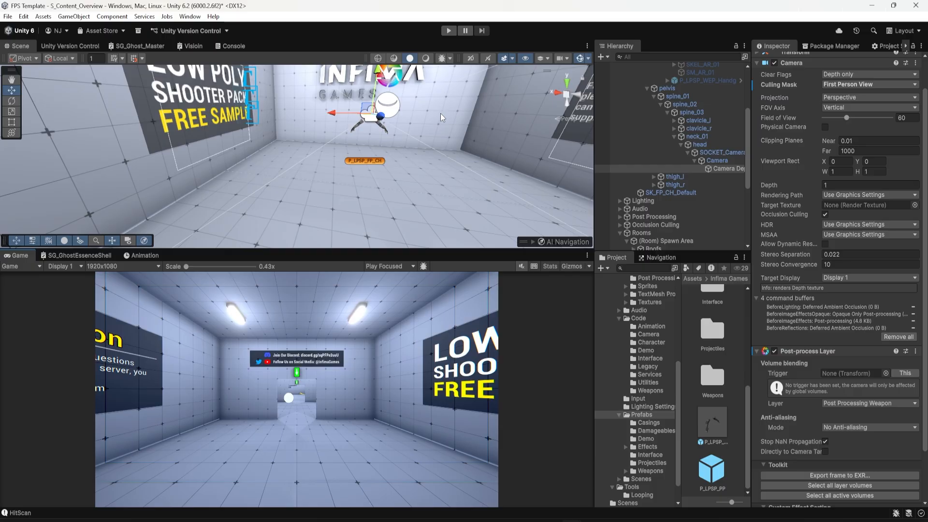
key("ctrl+p")
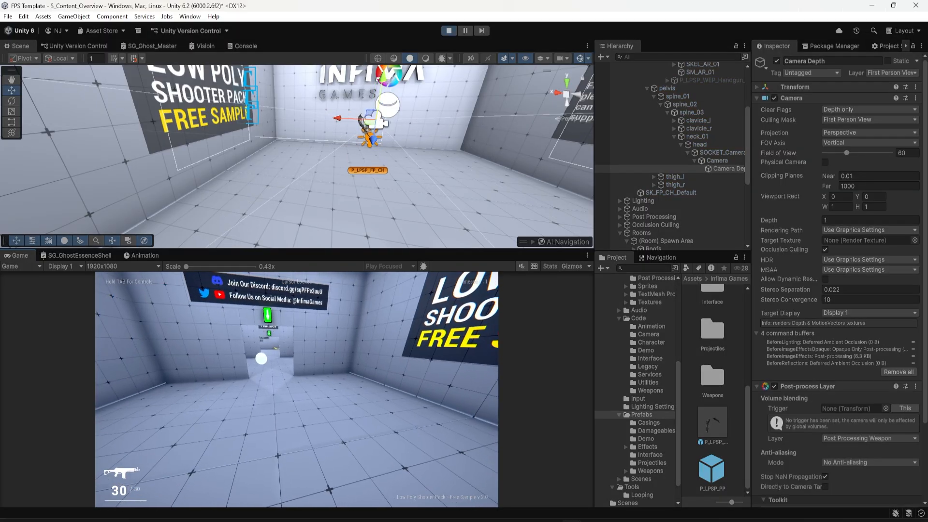
key("w")
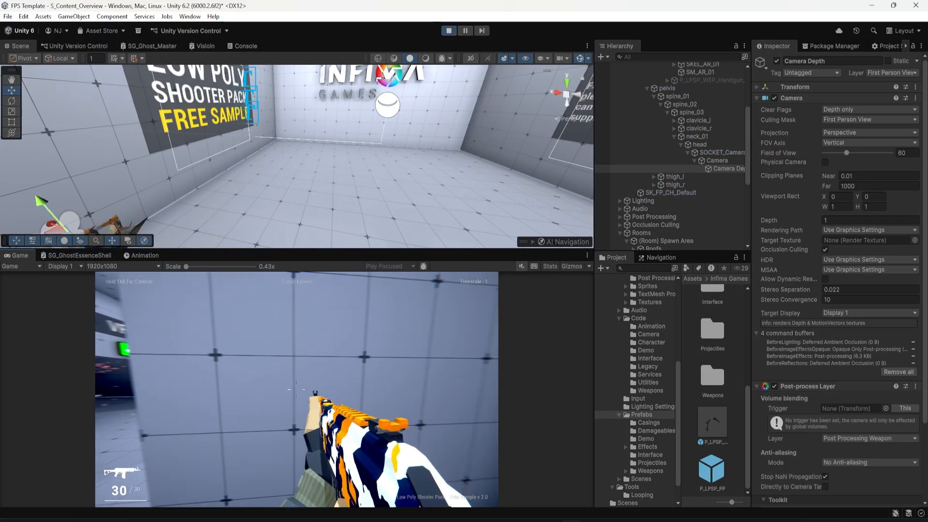
key("s")
key("w")
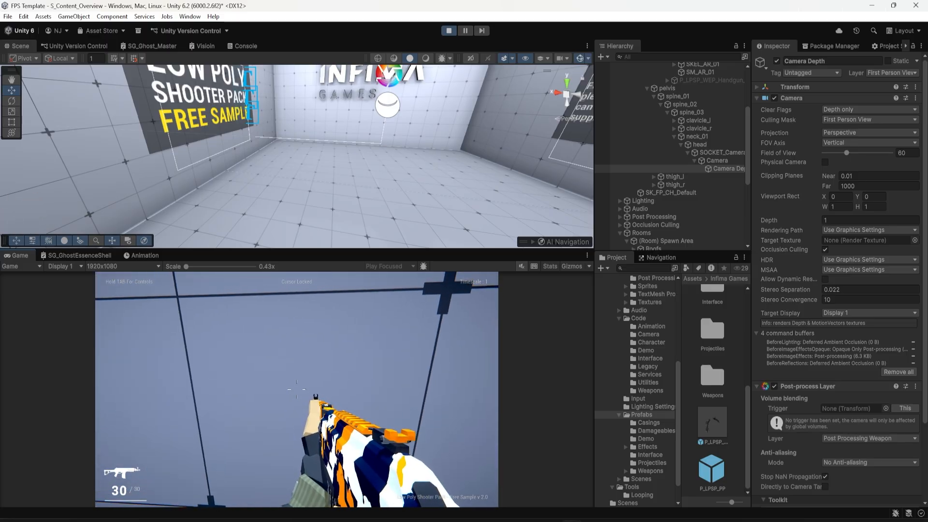
key("Escape")
key("f")
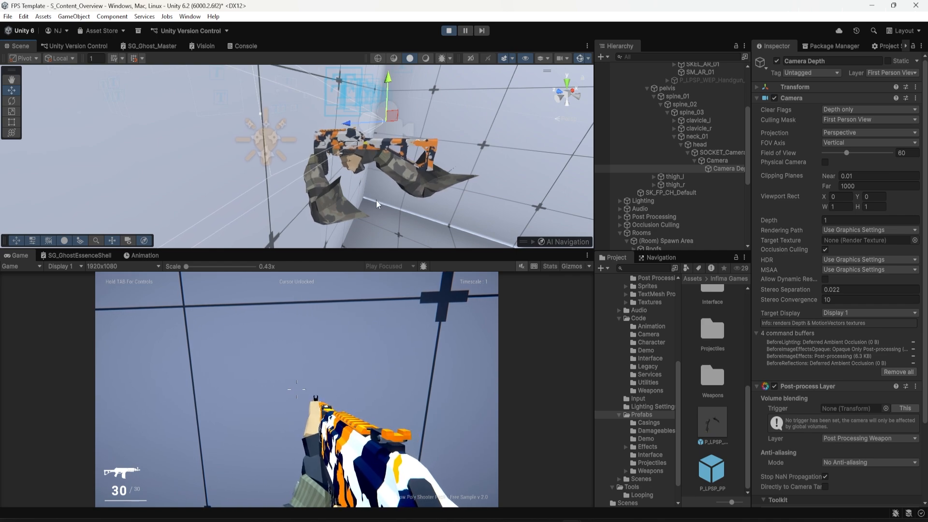
left_click(353, 363)
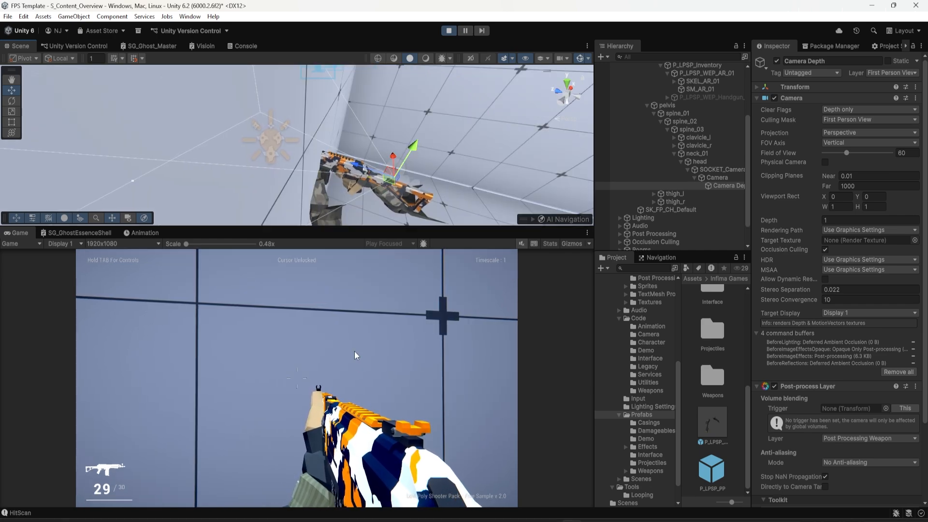
- Compare the culling mask layers of Camera and Camera Depth, checking First Person View on each
left_click(713, 177)
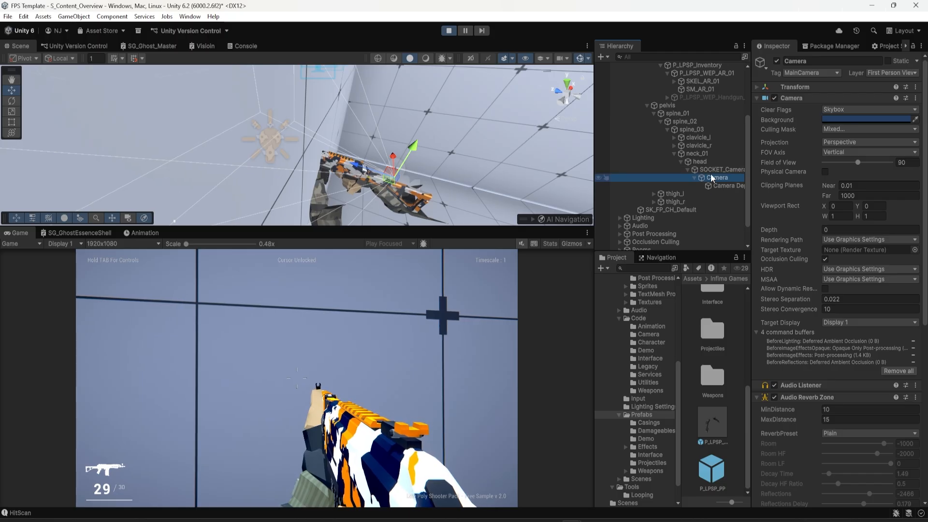
left_click(842, 129)
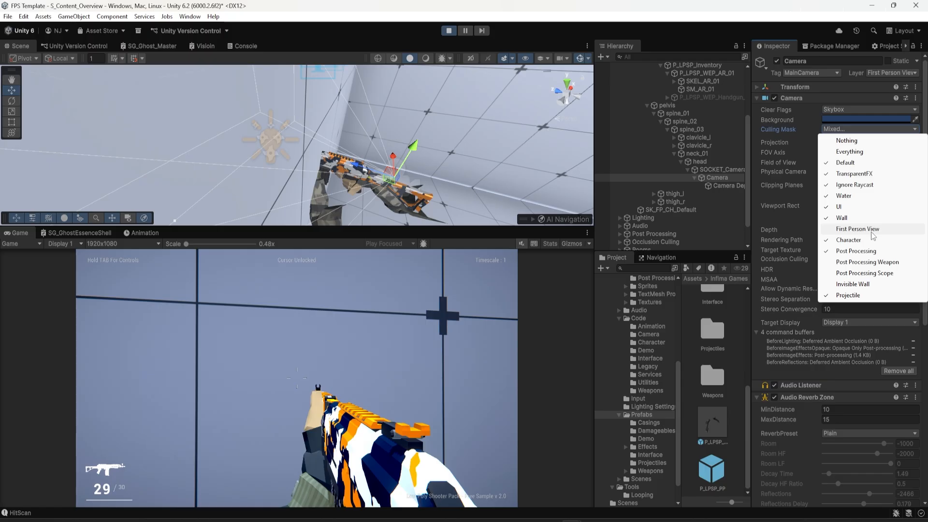
left_click(865, 229)
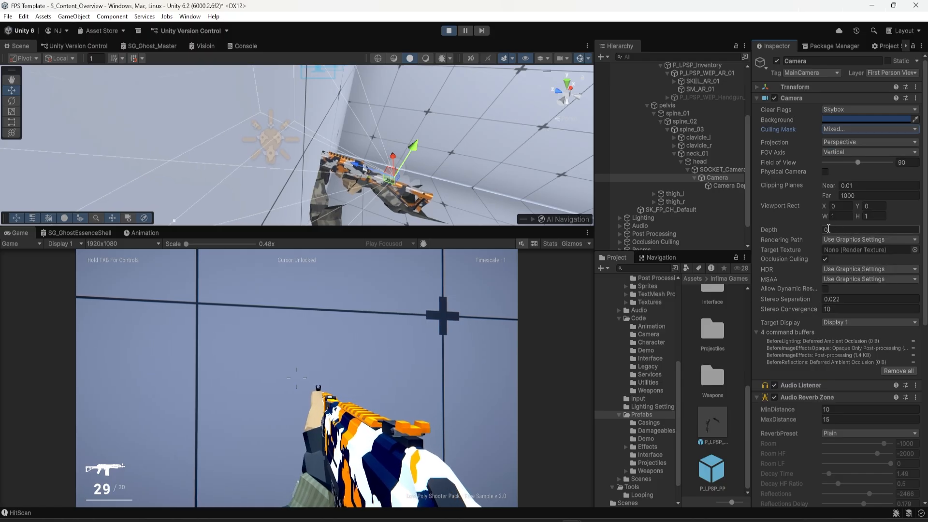
left_click(719, 187)
left_click(824, 120)
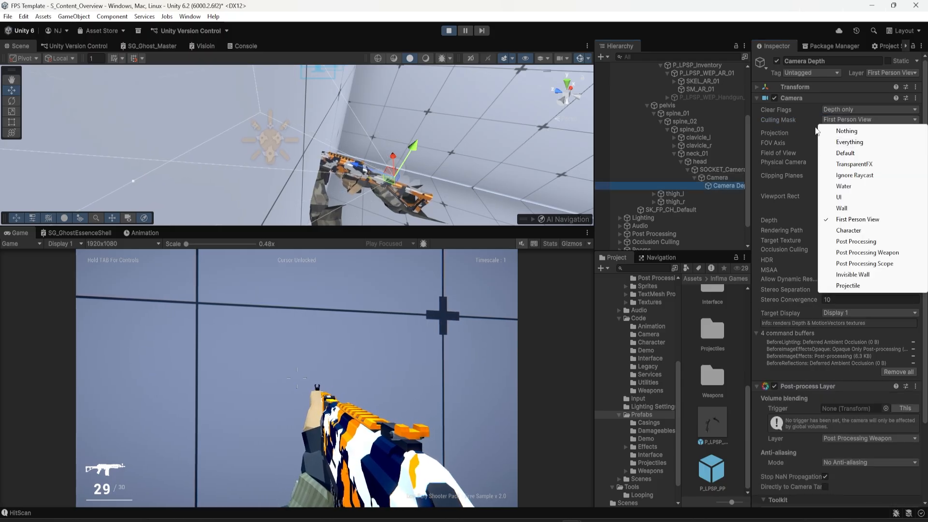
left_click(846, 221)
left_click(827, 222)
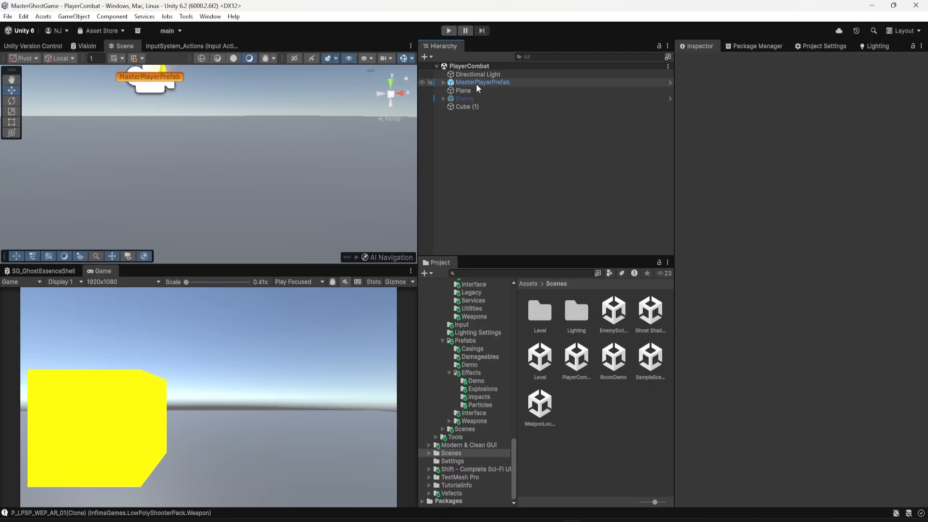
- In the PlayerCombat scene, review the render type and culling mask of MasterPlayerPrefab's main Camera
left_click(477, 83)
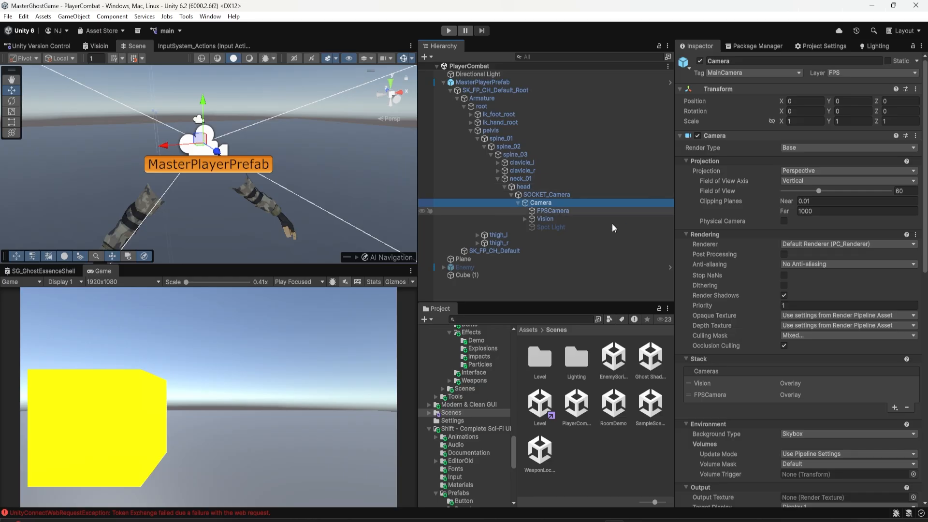
left_click(802, 146)
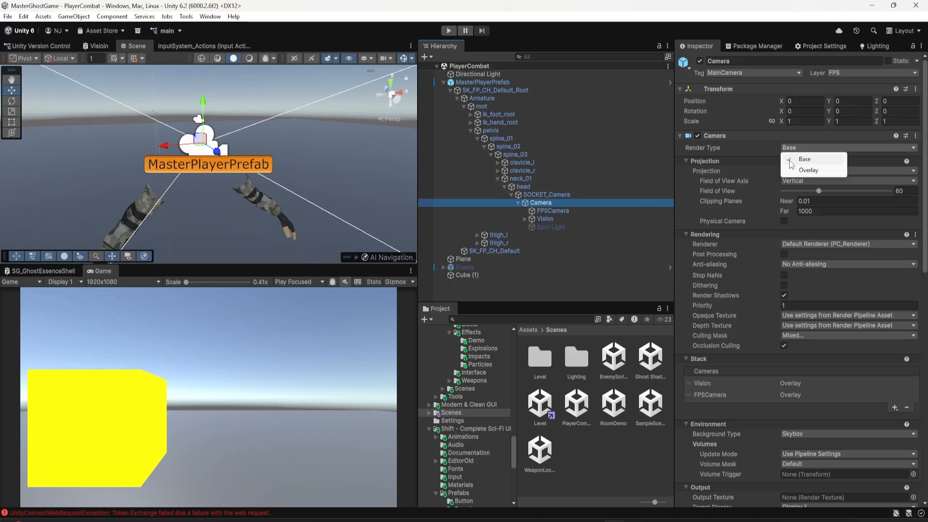
left_click(790, 159)
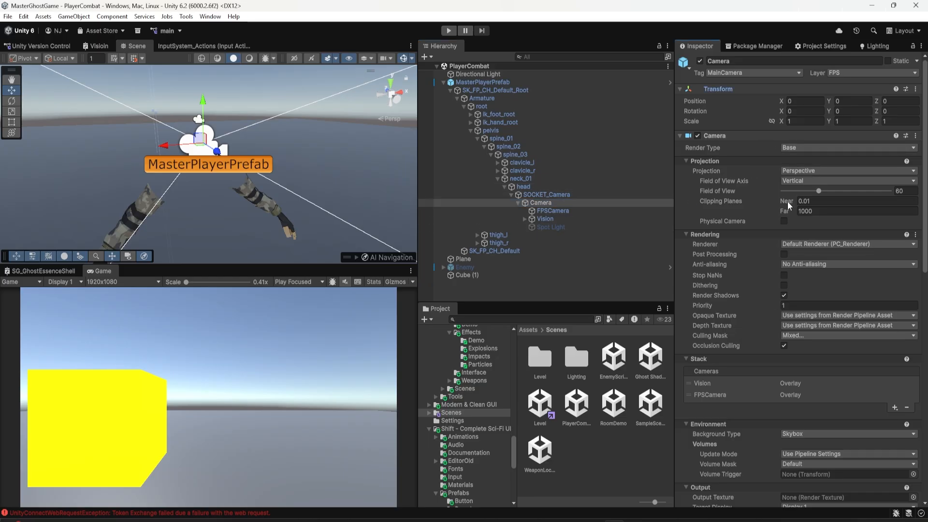
left_click(793, 335)
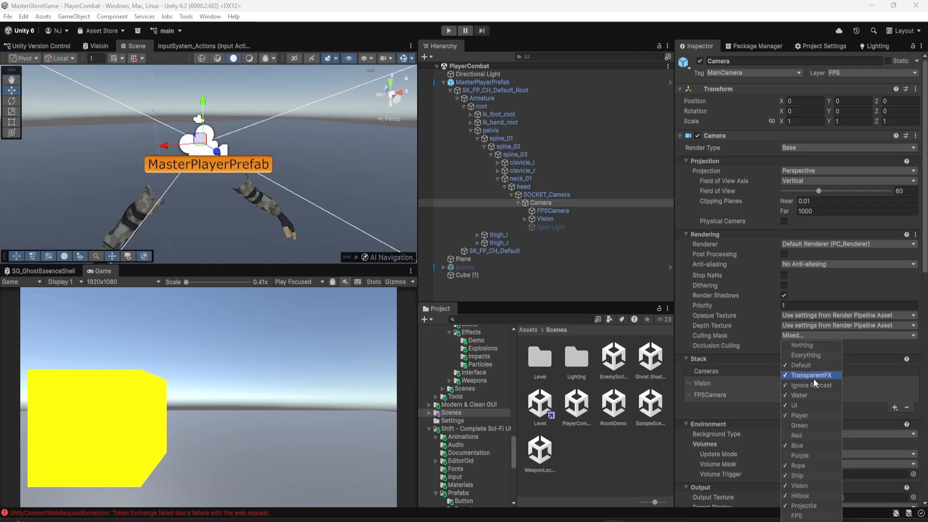
- Run the PlayerCombat scene briefly and review the FPSCamera's overlay settings and culling mask
key("ctrl+p")
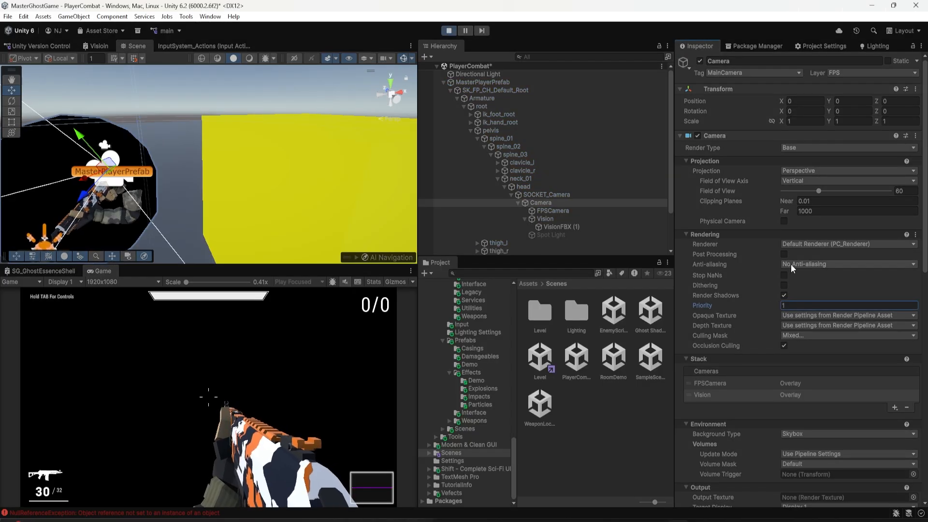
left_click(547, 213)
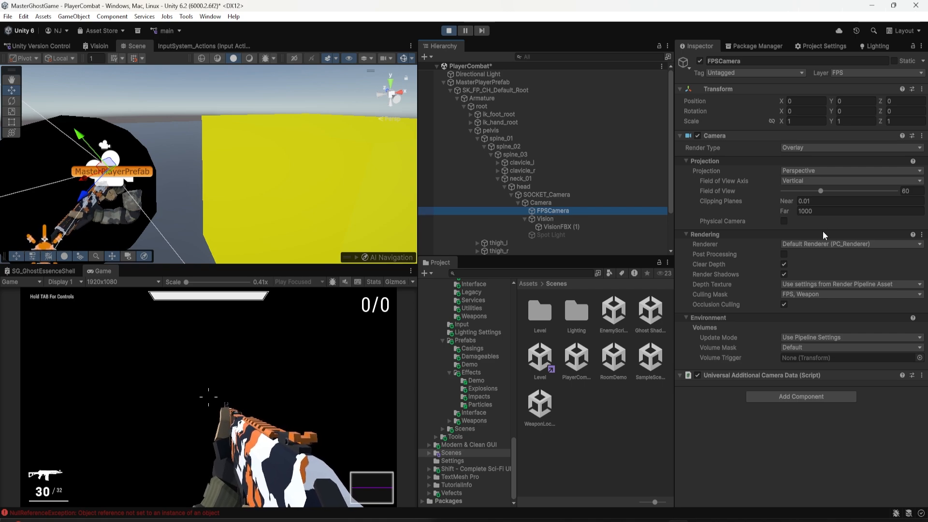
key("ctrl+p")
left_click(807, 294)
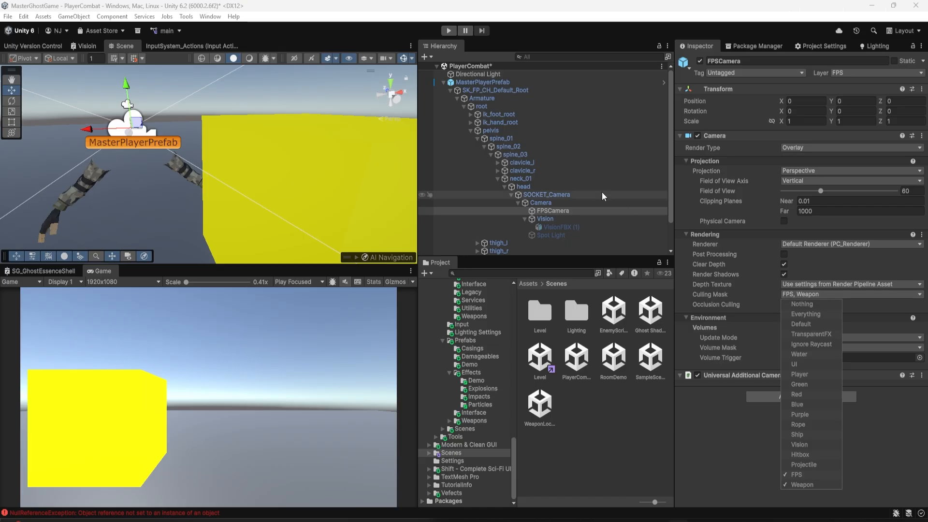
- Enable VisionFBX (1) under the Vision overlay camera and adjust its Vision material's Power
left_click(540, 202)
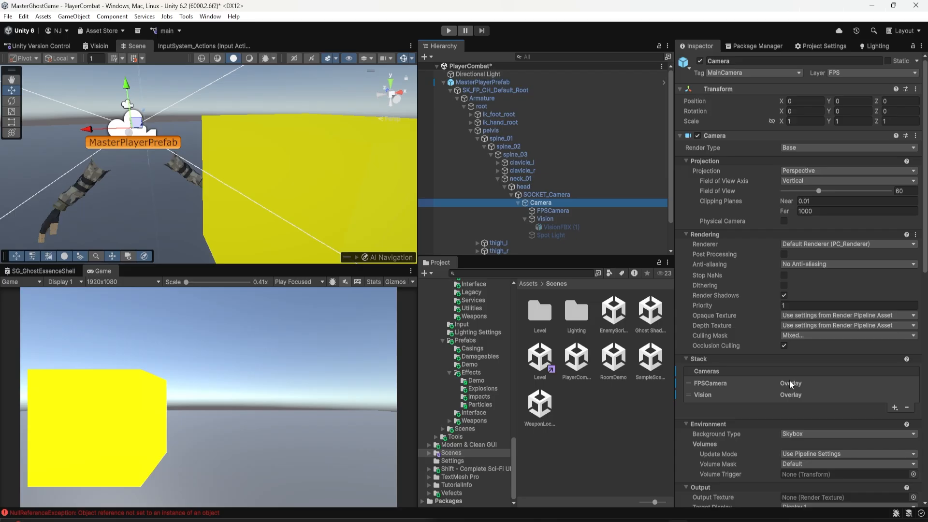
double_click(715, 392)
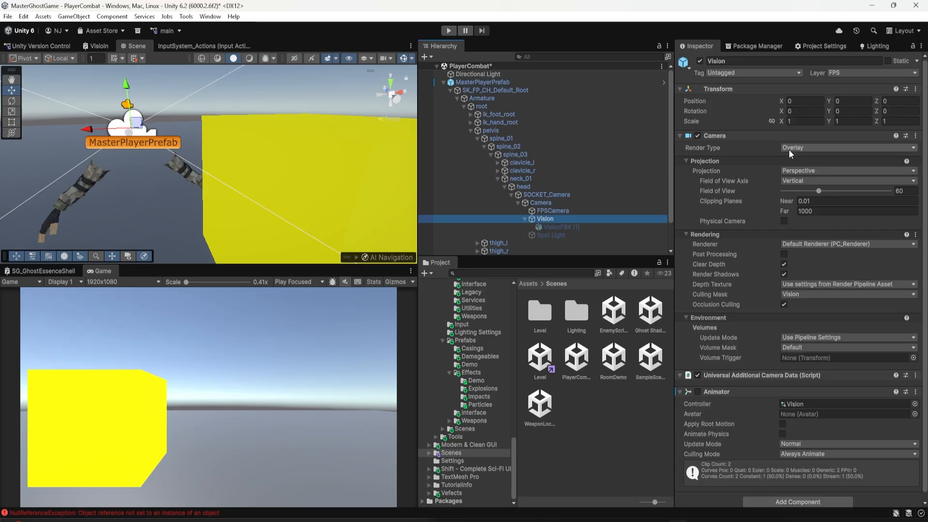
left_click(556, 227)
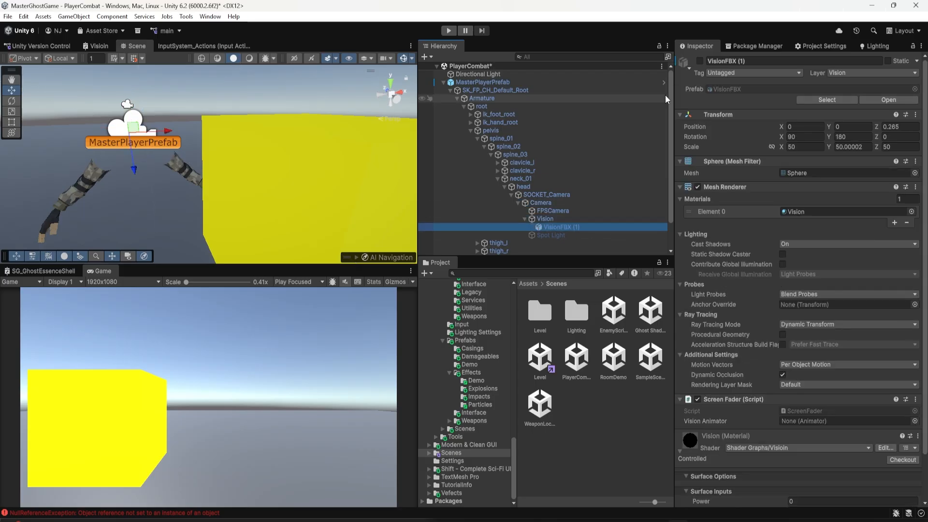
left_click_drag(778, 473, 769, 475)
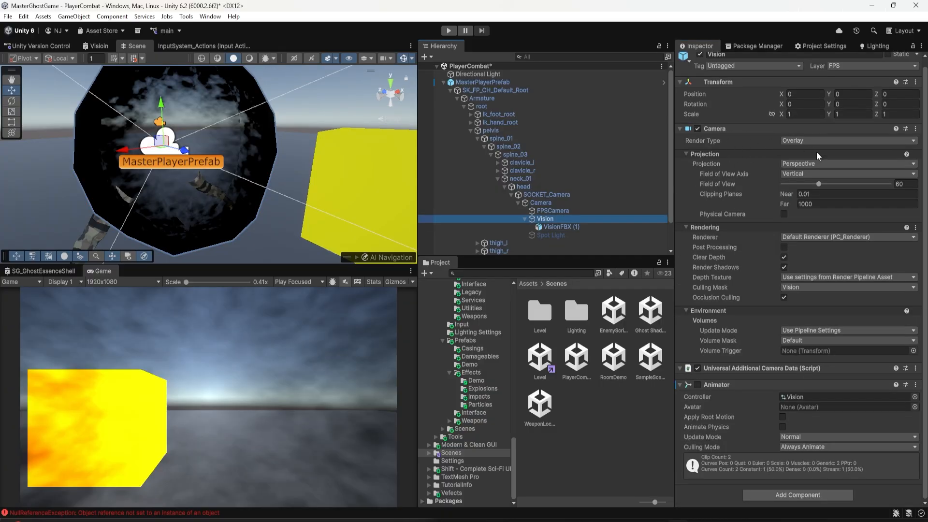
left_click(784, 296)
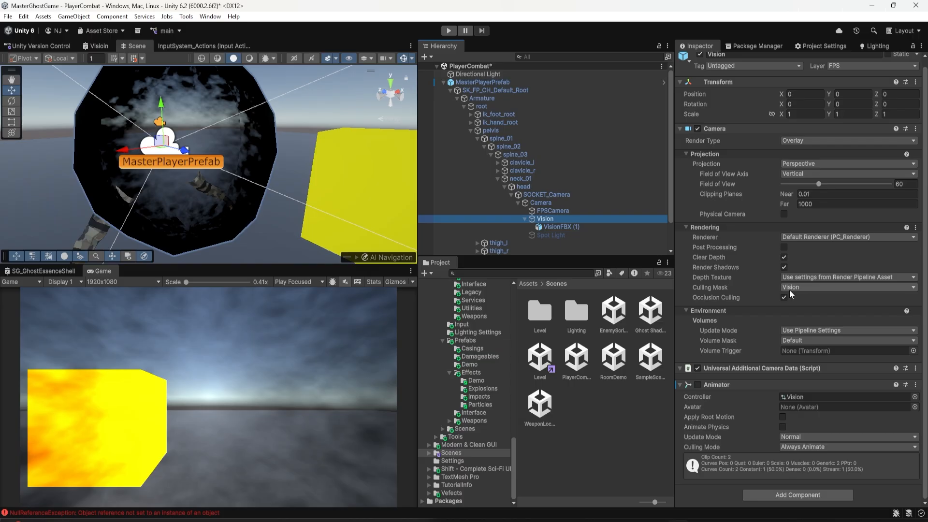
- Set the layer of VisionFBX (1) to Vision inside MasterPlayerPrefab and return to the scene
left_click(580, 202)
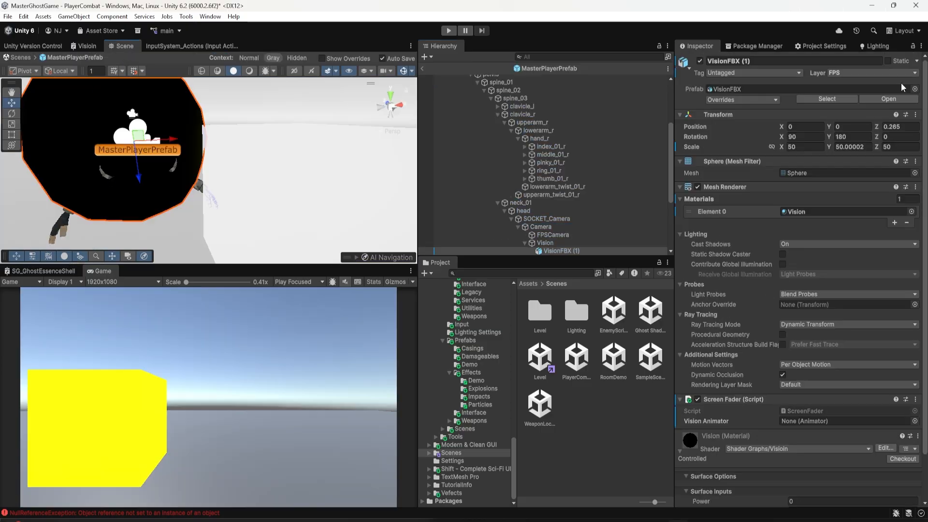
left_click(869, 72)
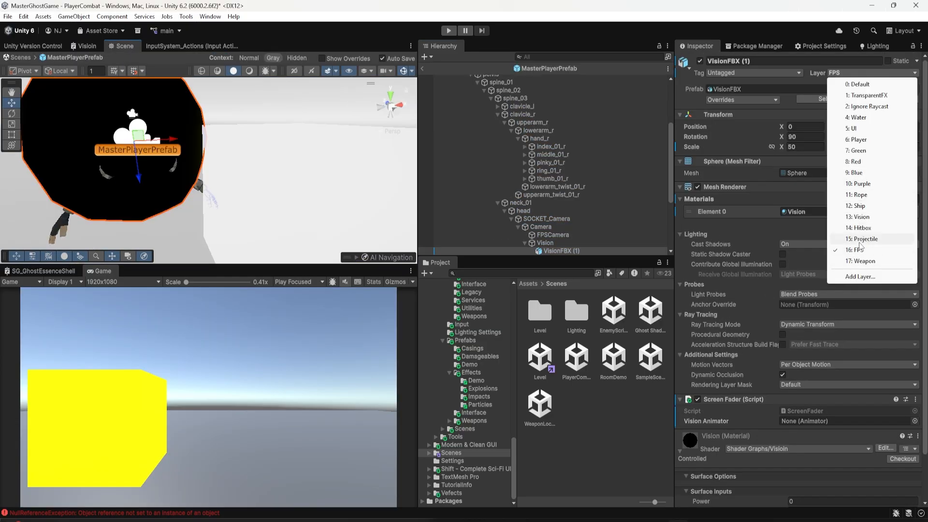
left_click(857, 216)
left_click(422, 69)
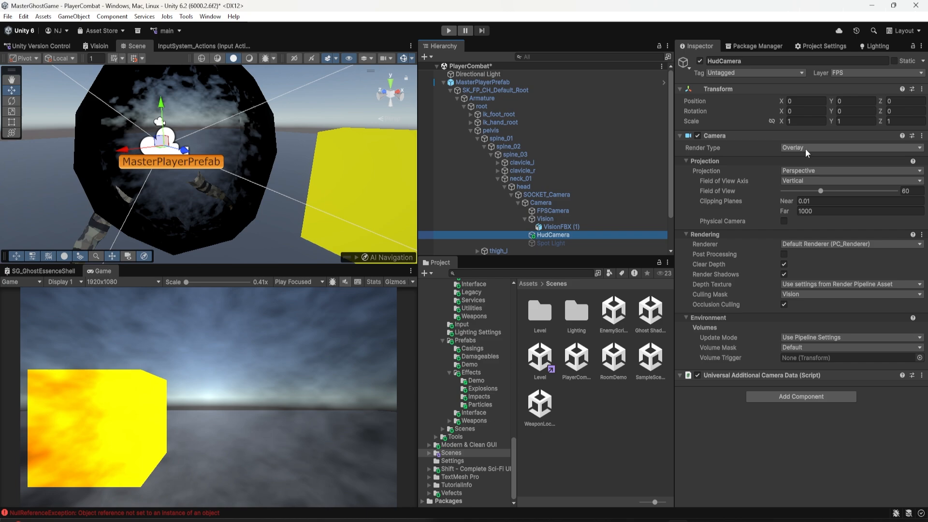
- Limit HudCamera's culling mask to UI and arrange HudCamera in the main Camera's overlay stack
left_click(796, 294)
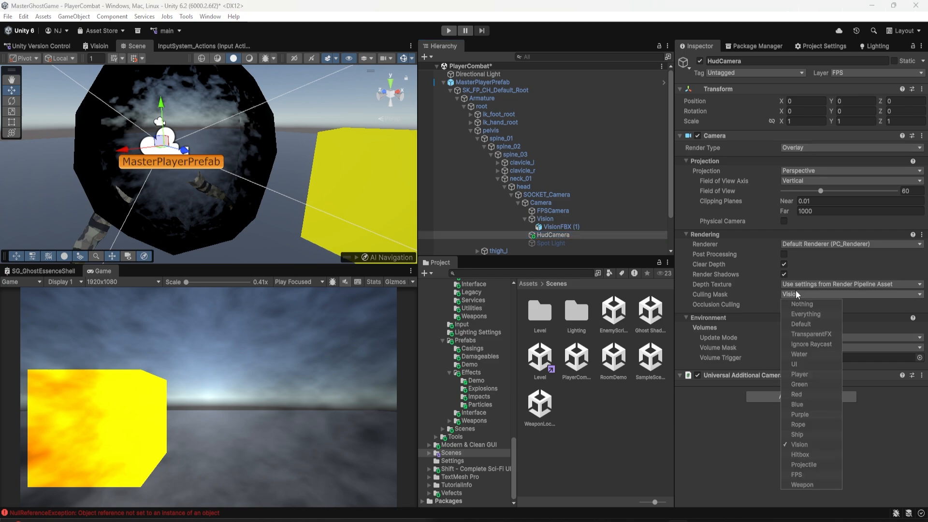
left_click(806, 304)
left_click(809, 365)
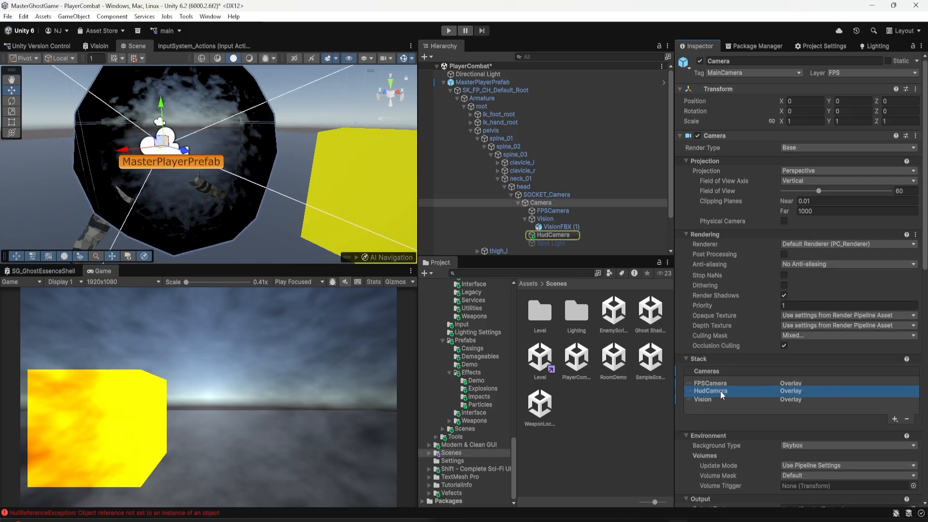
left_click(718, 398)
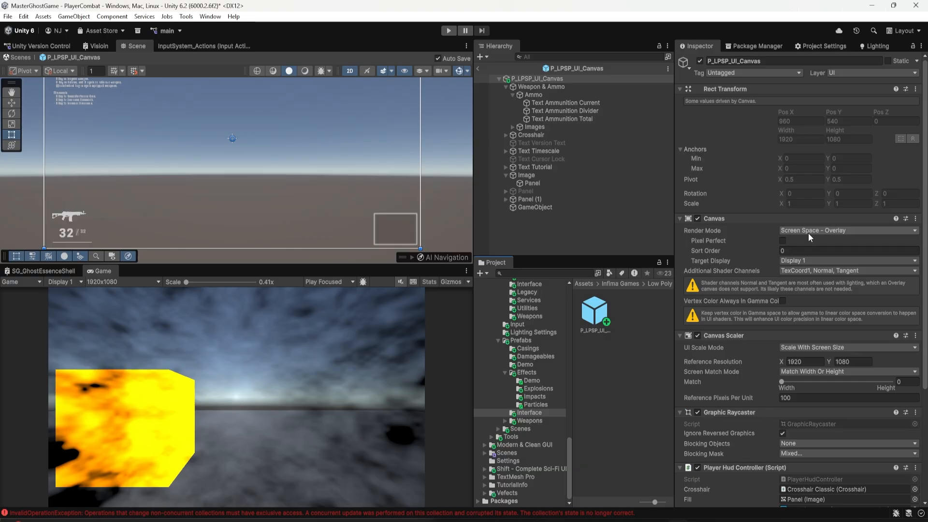
- Set the render mode of the P_LPSP_UI_Canvas prefab's Canvas to Screen Space - Camera
left_click(810, 237)
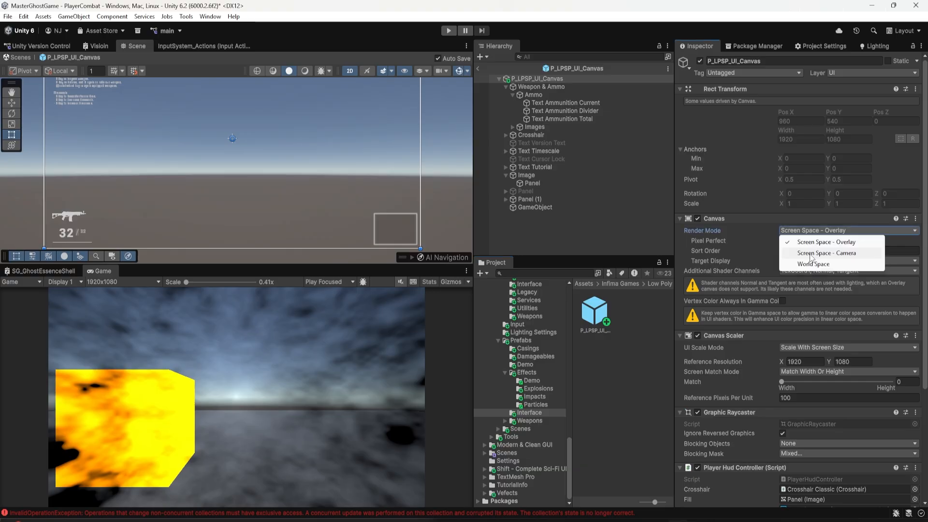
left_click(810, 256)
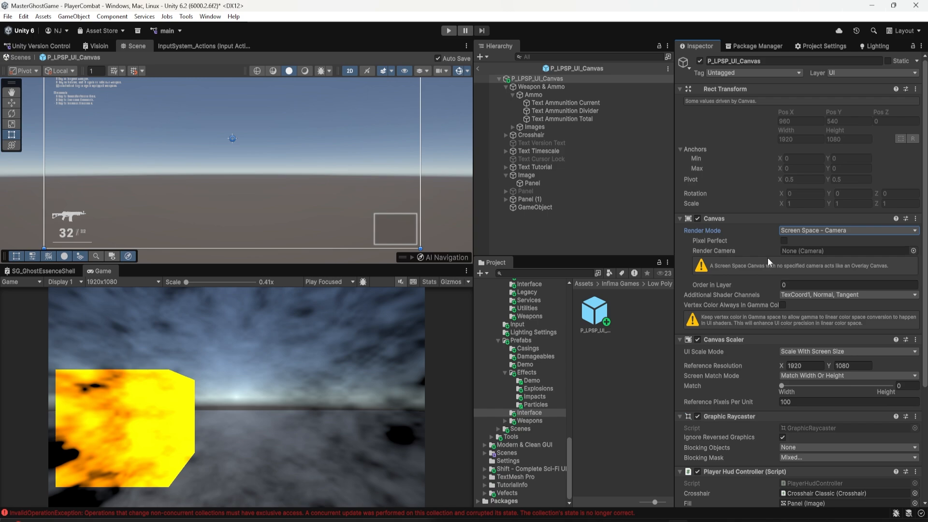
- Play the scene and move the player up to the Cube wall to check weapon clipping and the HUD
key("ctrl+p")
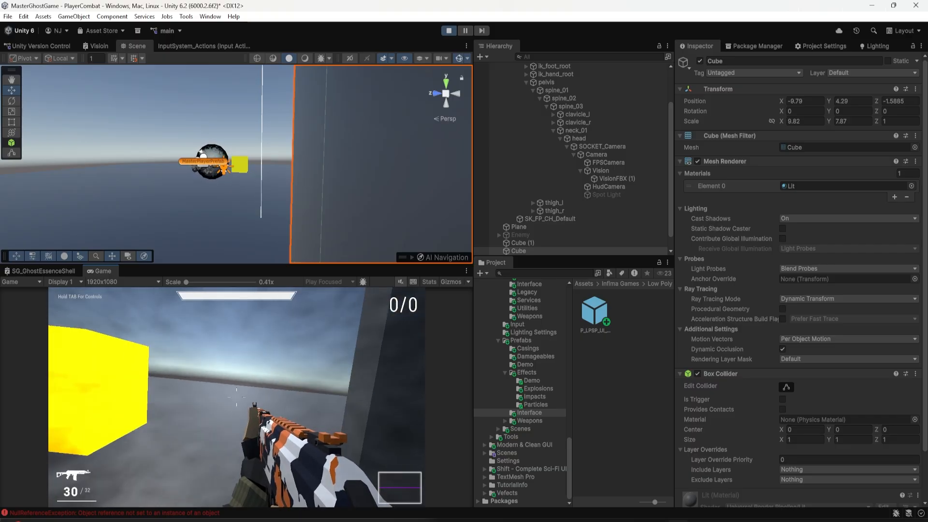
key("d")
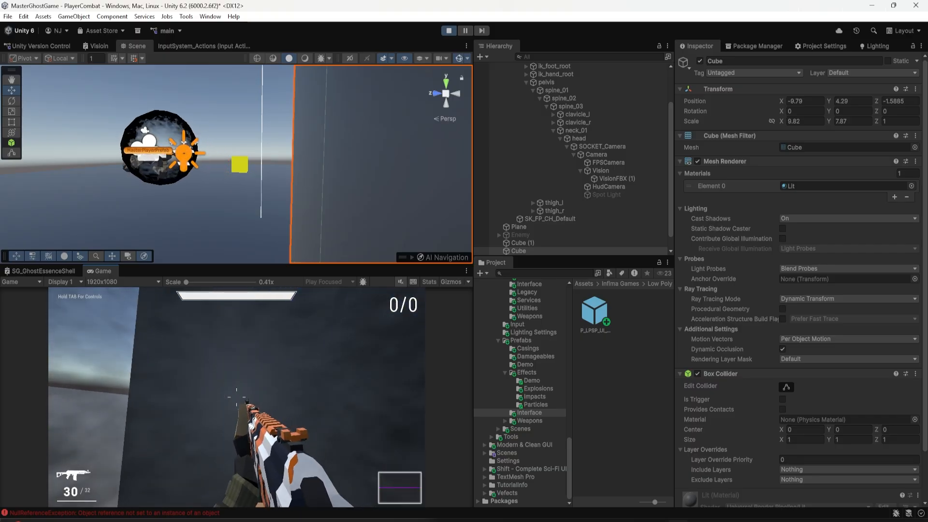
key("w")
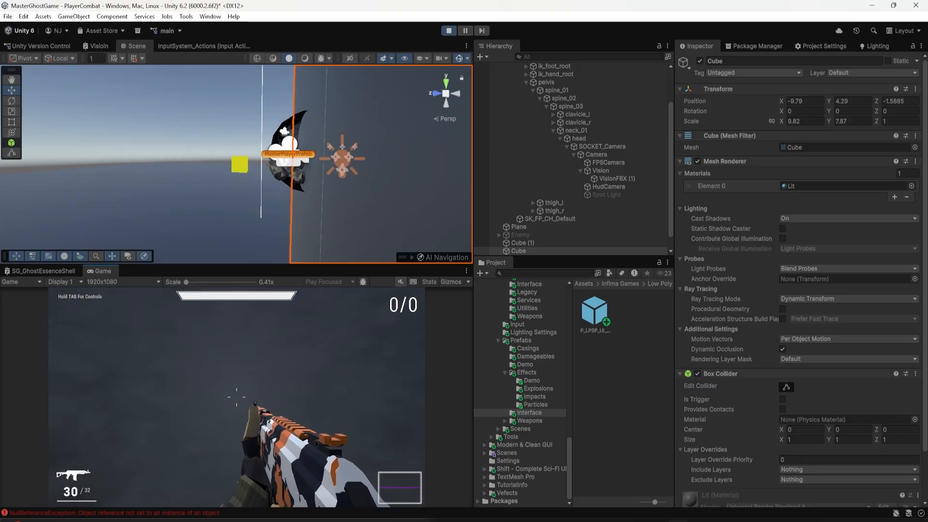
key("w")
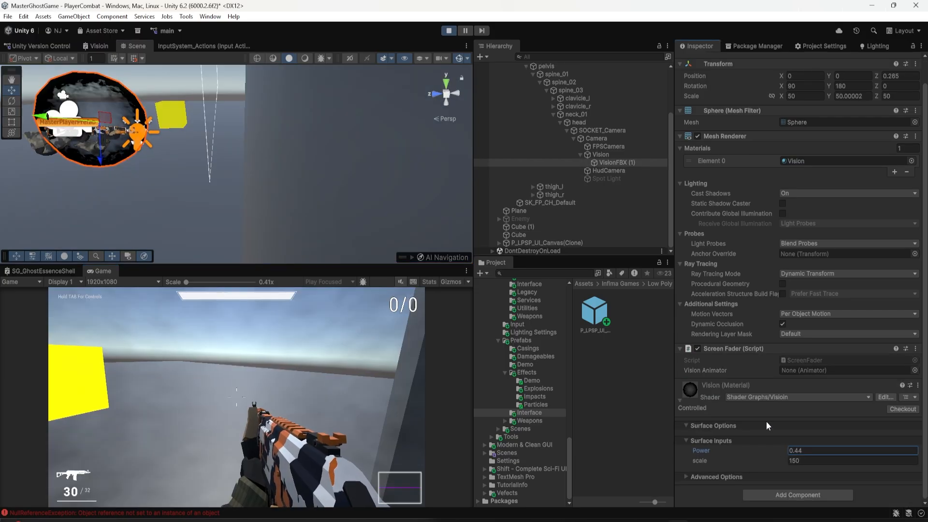
- Set the Vision material's Power to 0.03 and assign HudCamera as the Render Camera of the P_LPSP_UI_Canvas clone
mouse_move(776, 453)
left_mouse_down()
mouse_move(756, 454)
mouse_move(775, 448)
mouse_move(767, 447)
left_mouse_up()
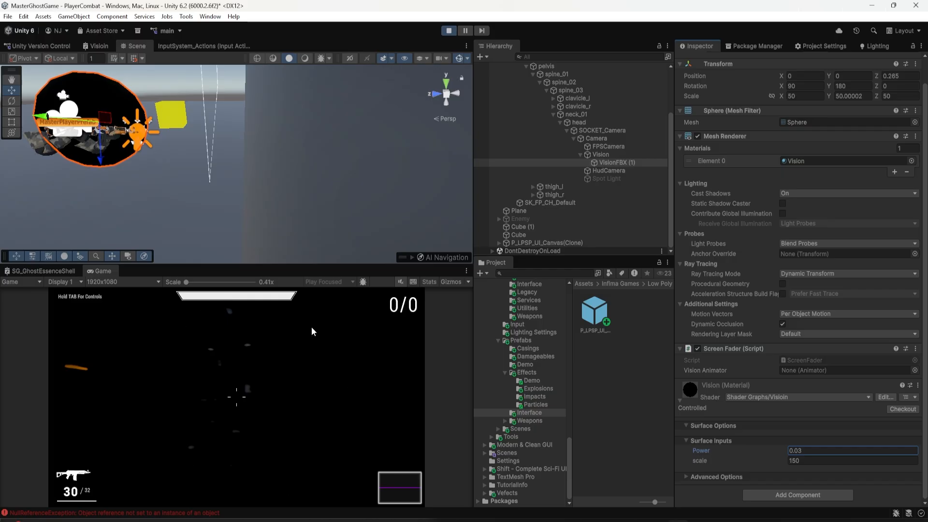
left_click(547, 242)
mouse_move(608, 170)
left_mouse_down()
mouse_move(793, 212)
mouse_move(803, 229)
left_mouse_up()
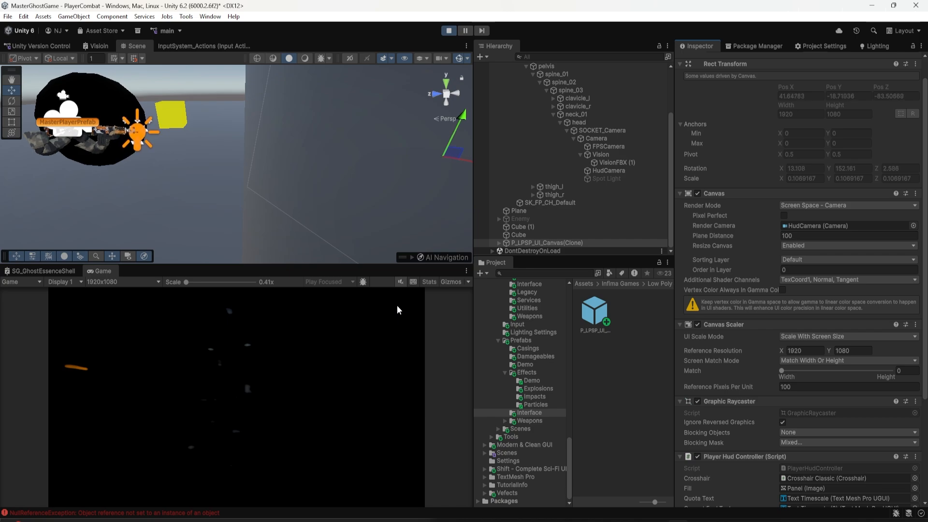
- Set the Power of VisionFBX (1)'s Vision material to 0.04 to test the effect with the HUD canvas on HudCamera
left_click(612, 162)
mouse_move(761, 449)
left_mouse_down()
mouse_move(769, 447)
mouse_move(761, 441)
left_mouse_up()
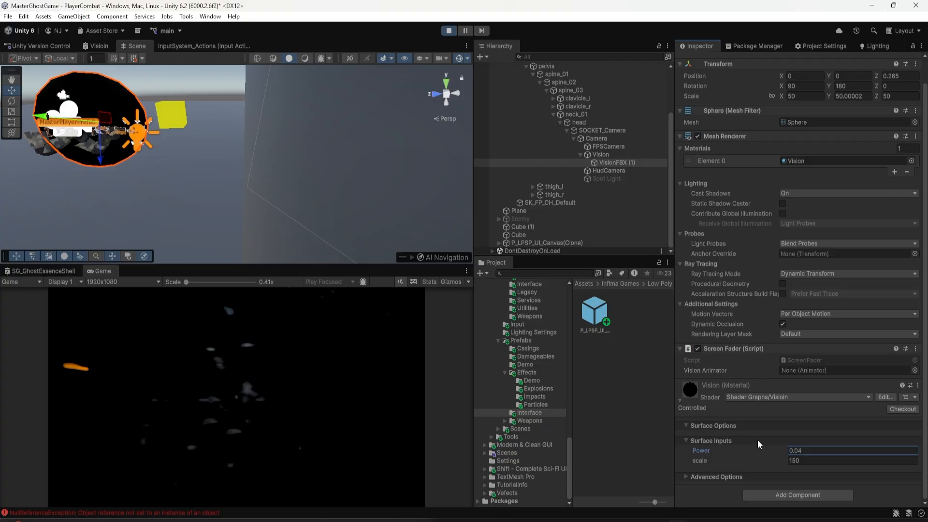